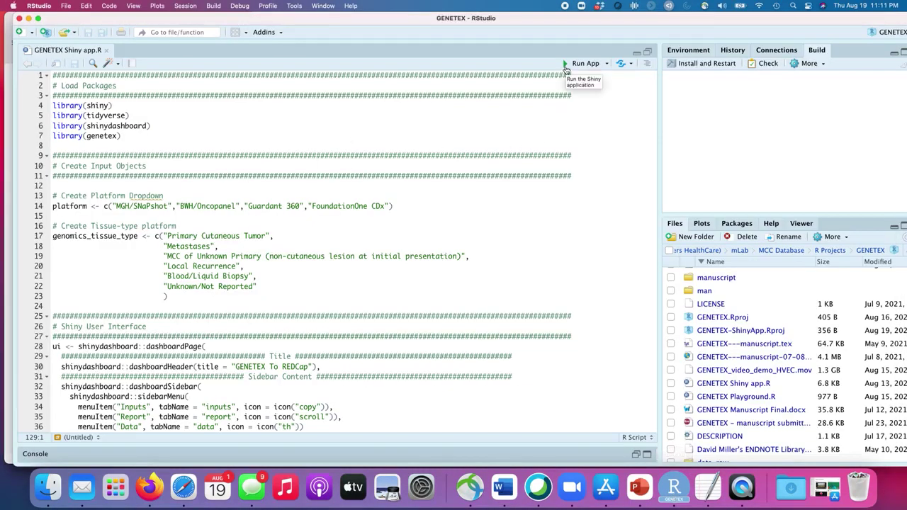
- Run the GENETEX Shiny app and open it in a full-screen Safari window
click(566, 64)
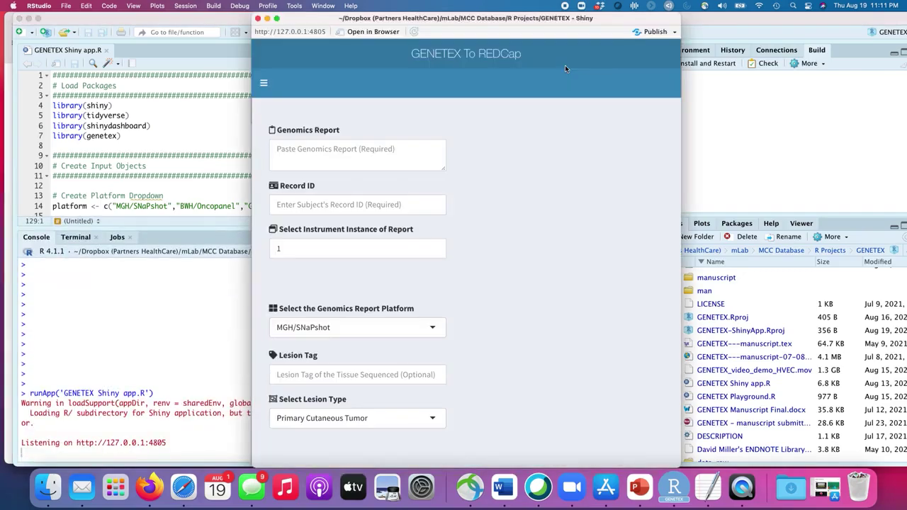
click(358, 36)
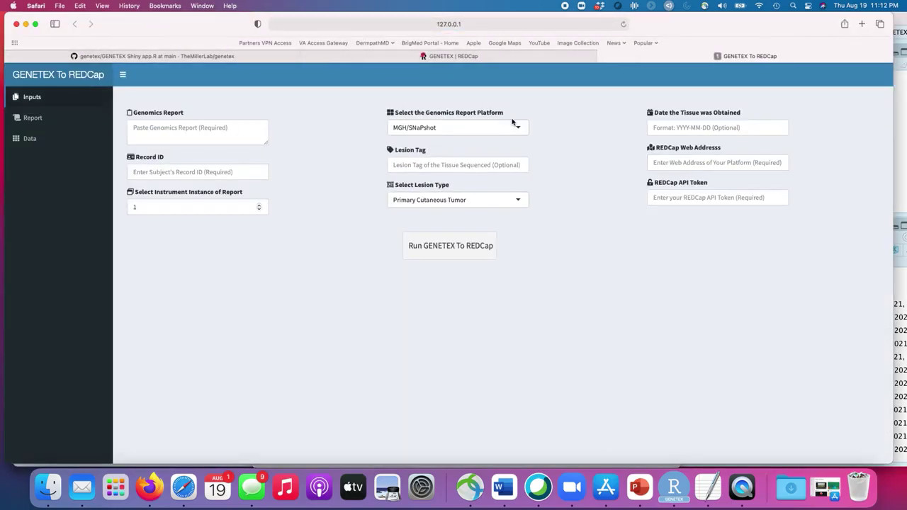
click(35, 24)
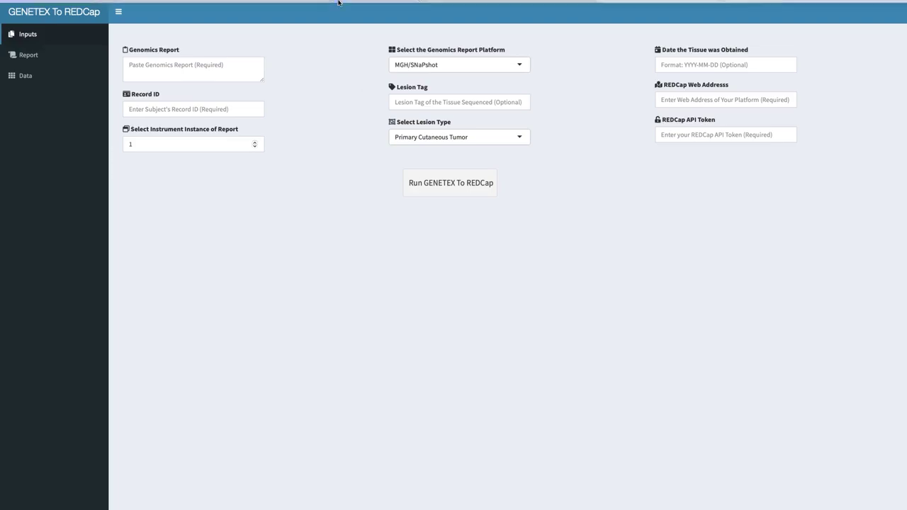
- Keep the REDCap session active and examine the existing records on the GENETEX project's Record Status Dashboard
click(358, 54)
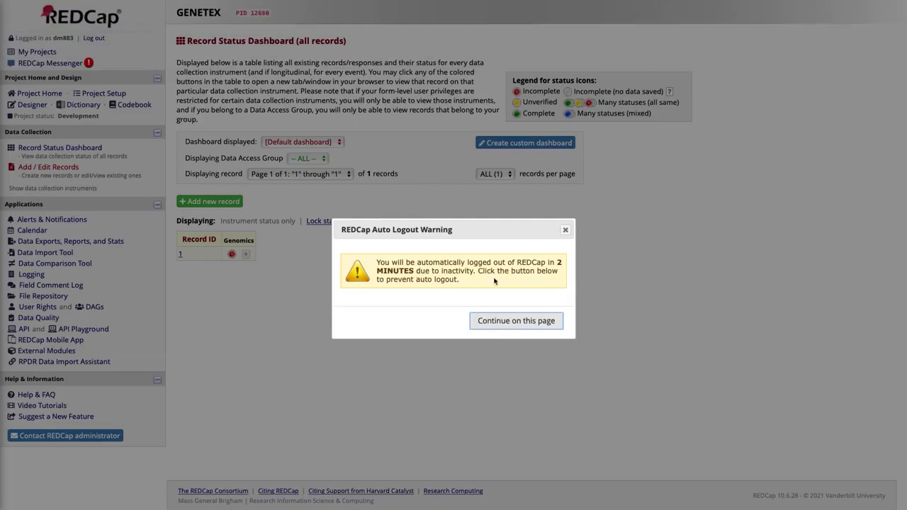
click(504, 321)
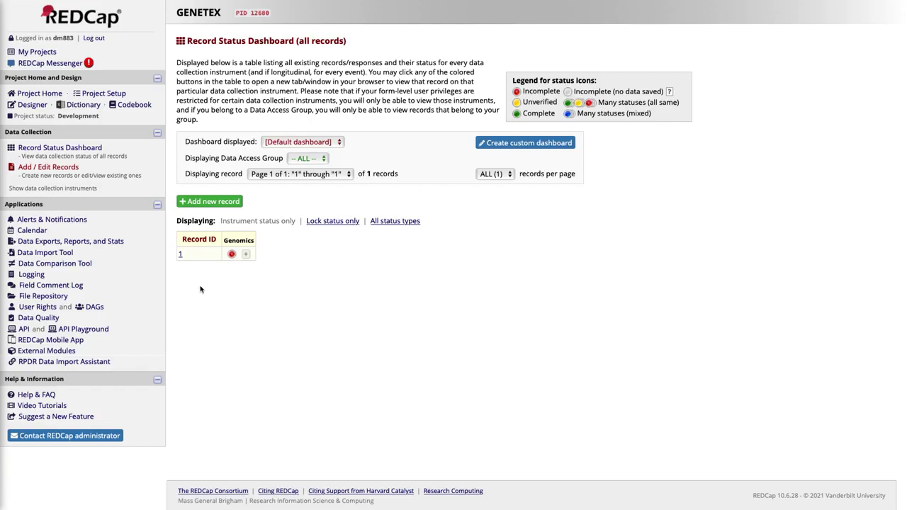
mouse_move(360, 3)
mouse_move(9, 3)
click(32, 24)
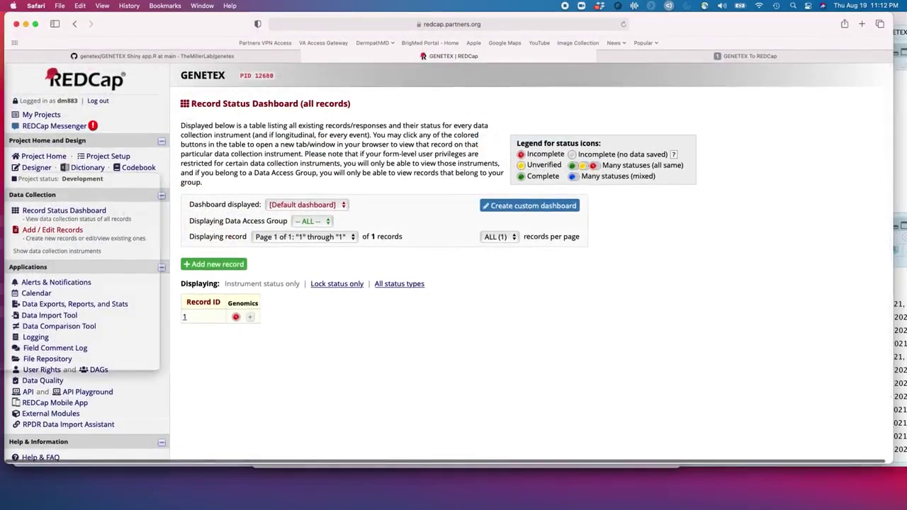
- Show oncopanel_sample_report.txt in a larger TextEdit window and read through its variants, interpretive methods and references
drag(455, 210, 639, 467)
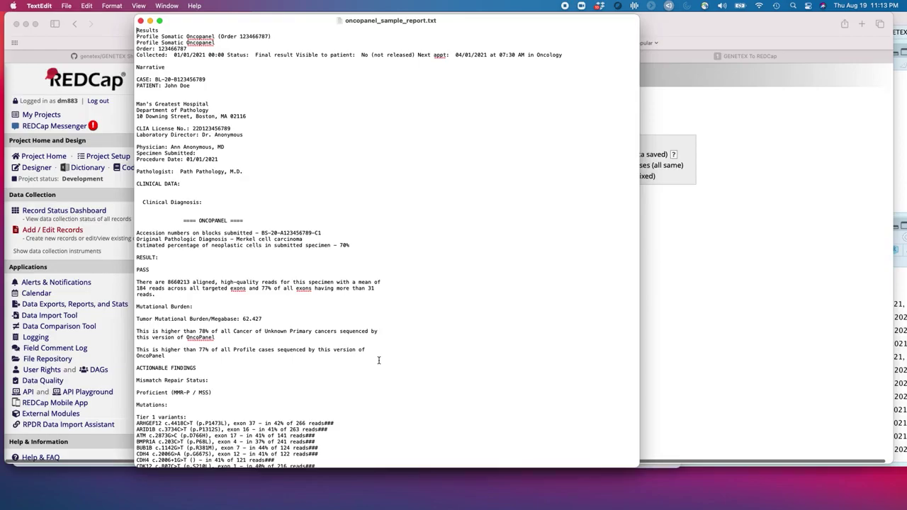
scroll(378, 360, down, 5)
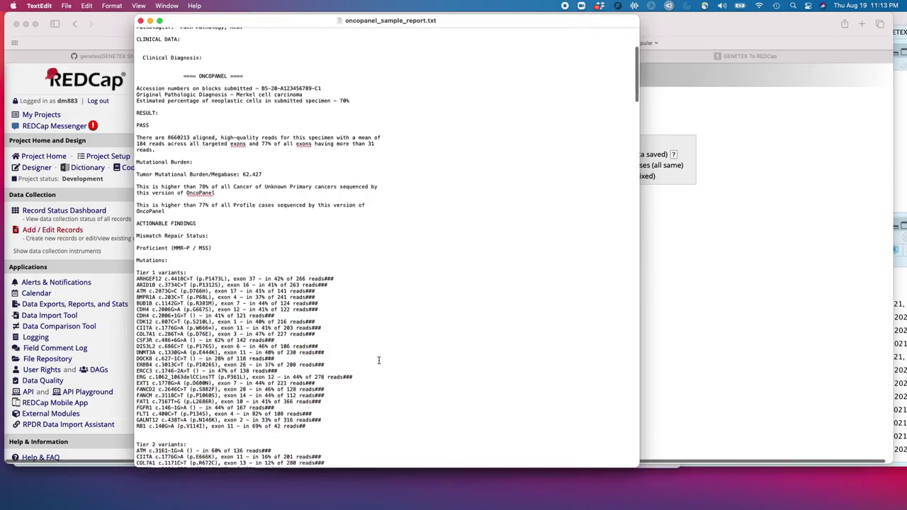
scroll(379, 360, down, 4)
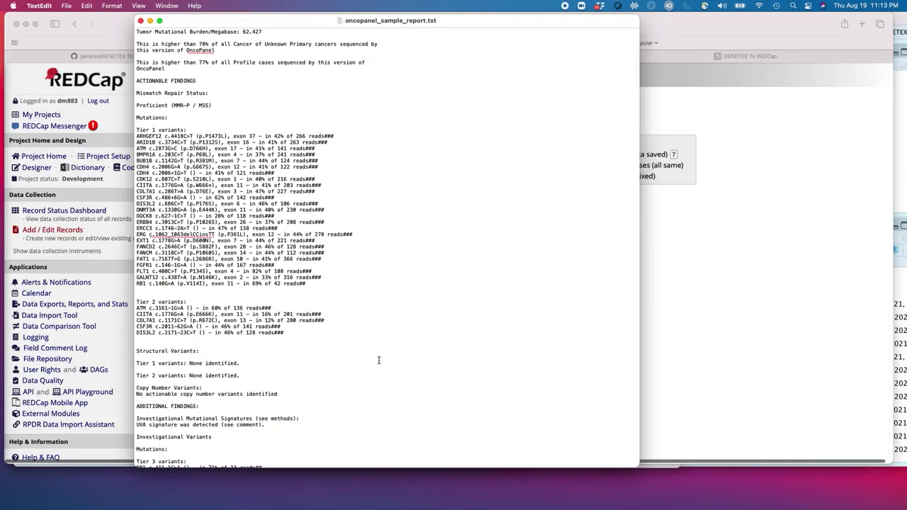
scroll(379, 360, up, 2)
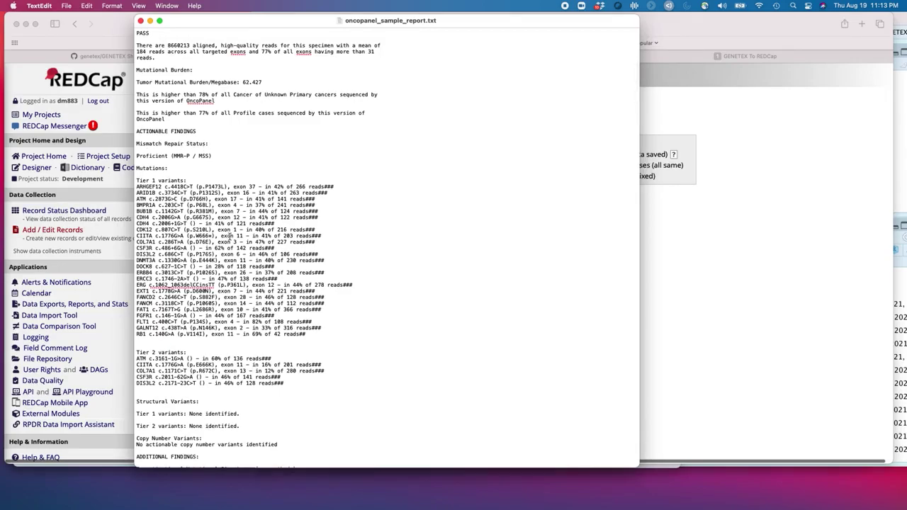
scroll(221, 259, down, 5)
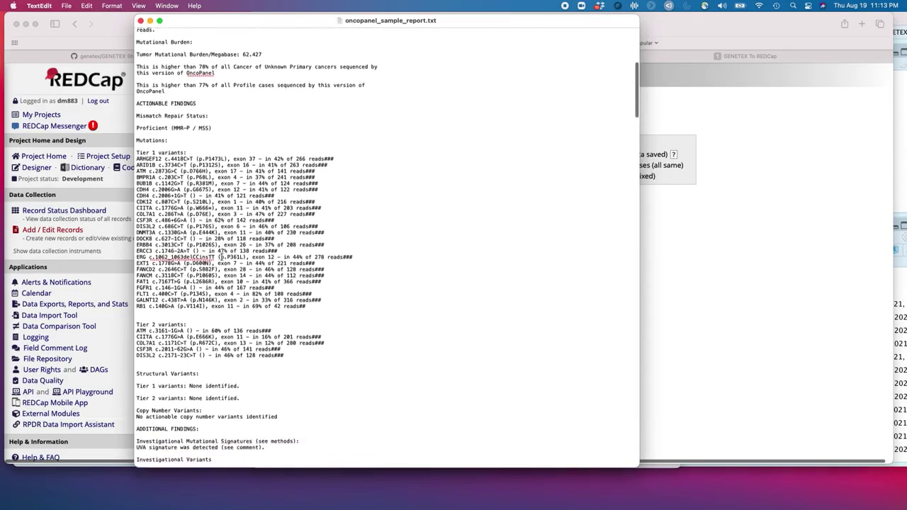
scroll(221, 258, down, 15)
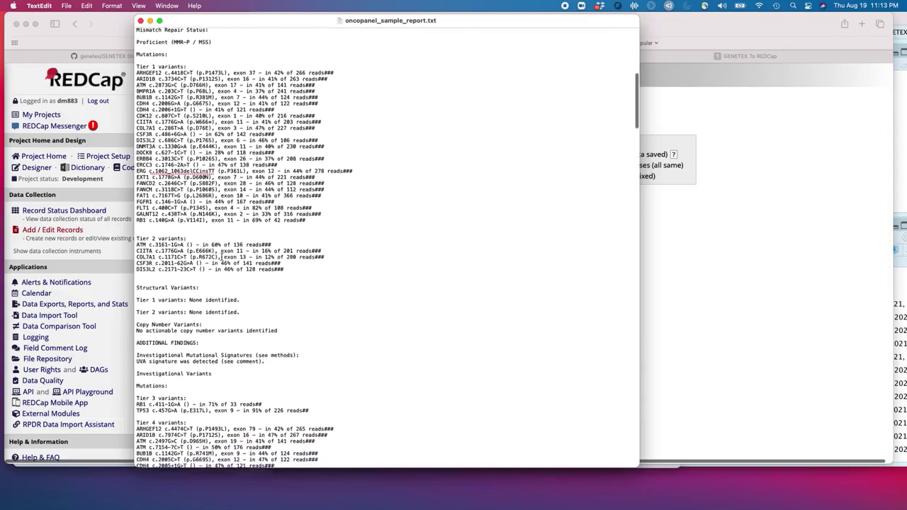
scroll(221, 257, down, 20)
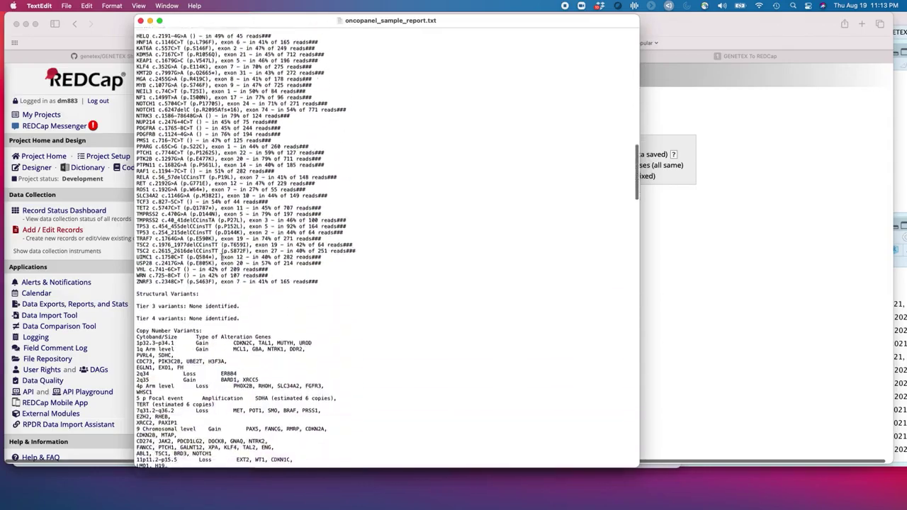
scroll(221, 257, down, 20)
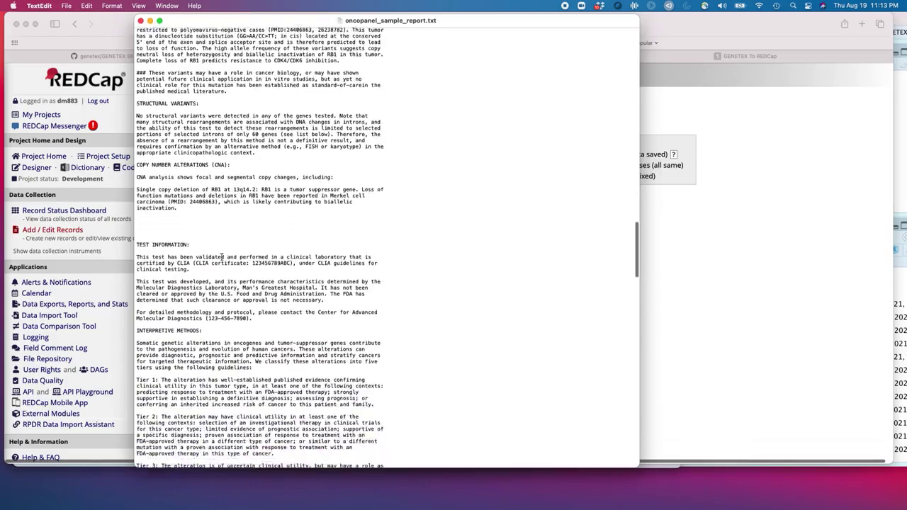
scroll(221, 257, down, 20)
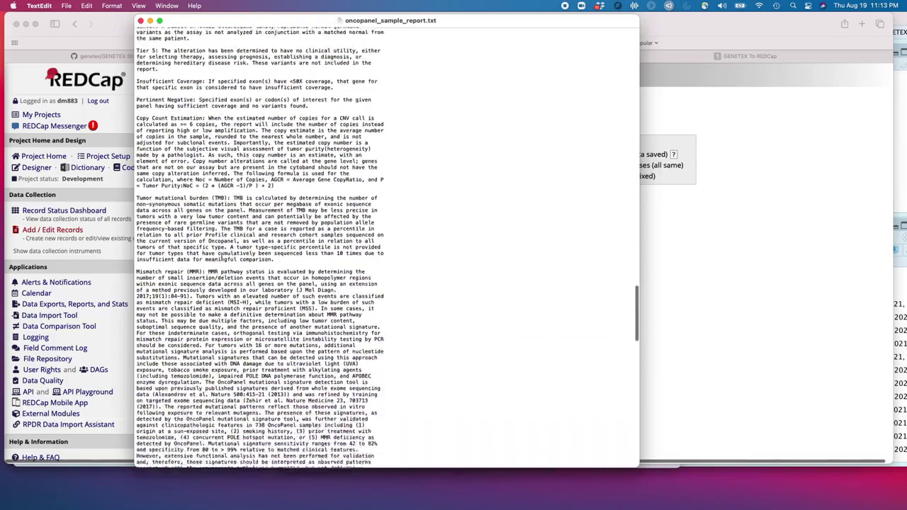
scroll(221, 257, down, 20)
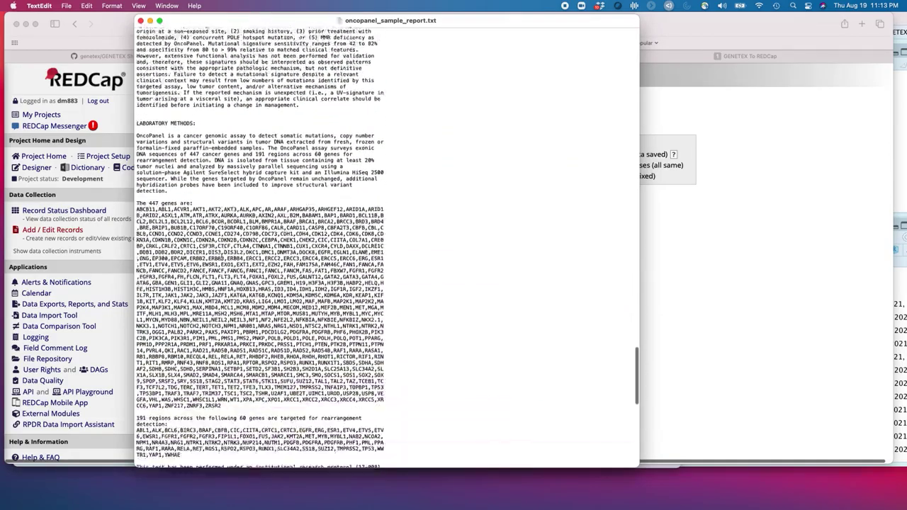
scroll(222, 252, down, 2)
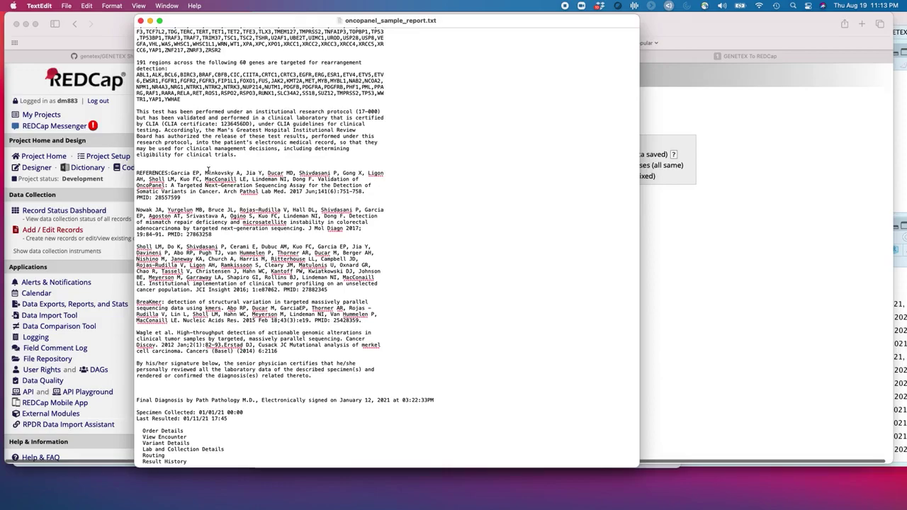
- Copy the full text of the sample report and paste it into the Genomics Report field of GENETEX To REDCap in Safari
key(super+a)
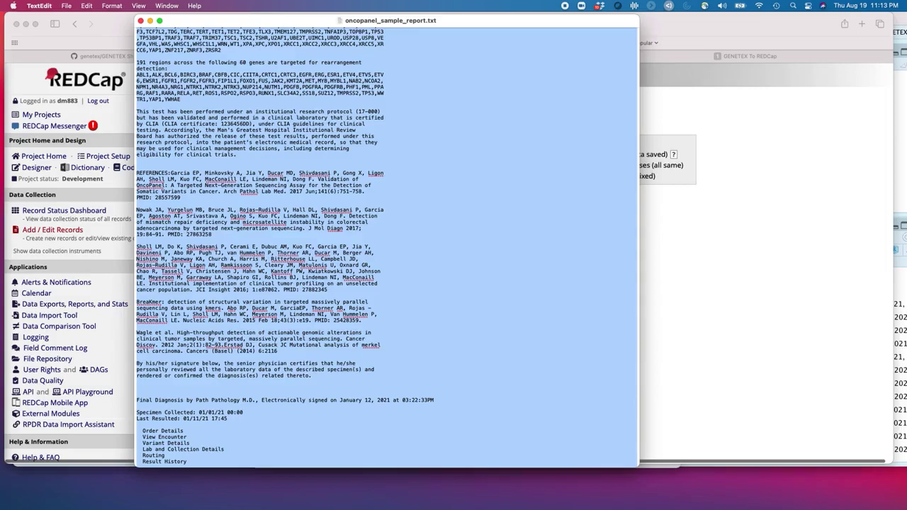
key(super+Tab)
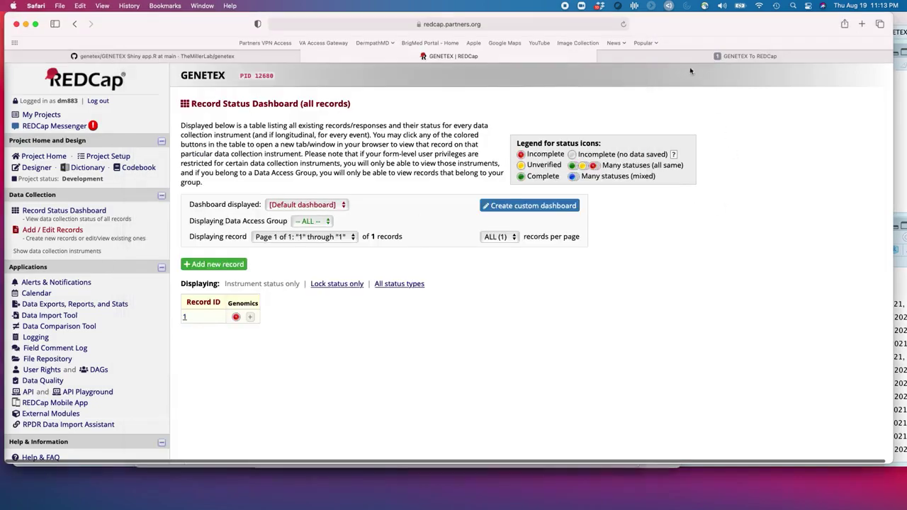
click(665, 56)
click(35, 24)
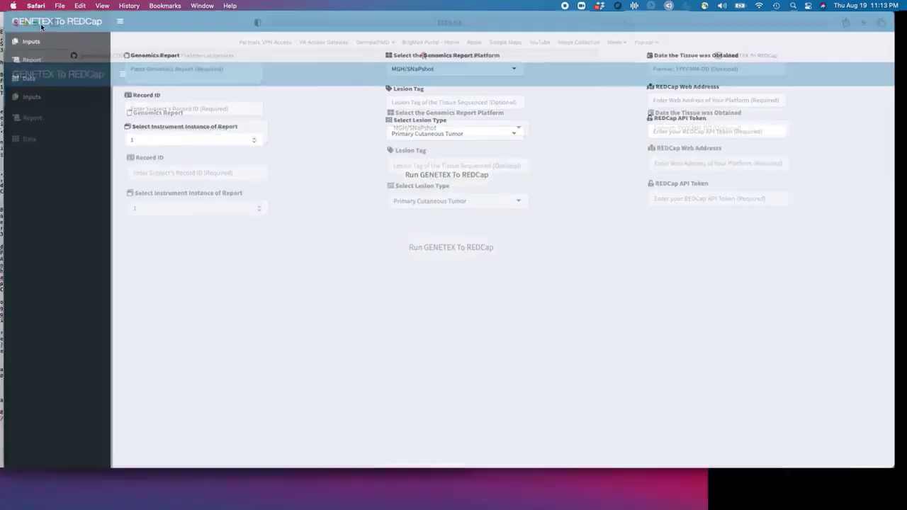
click(149, 74)
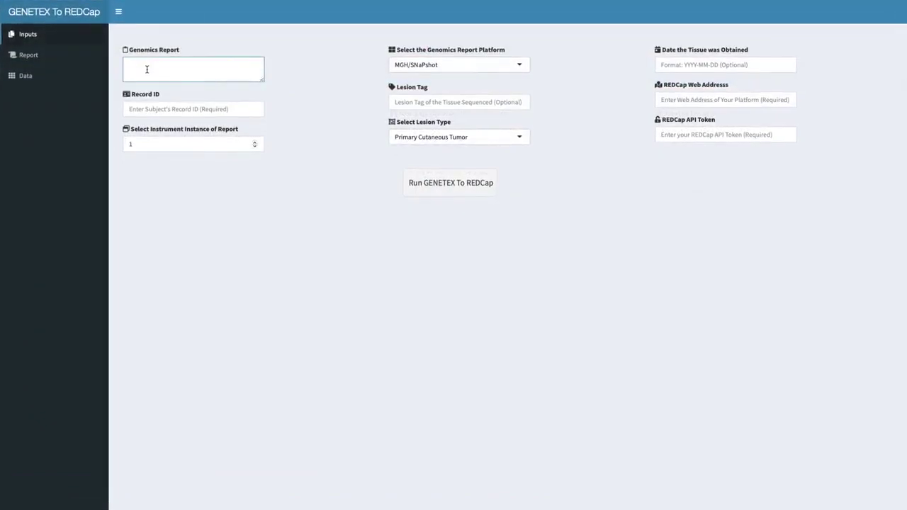
- Set the Record ID to 2 and the genomics report platform to BWH/Oncopanel
click(147, 110)
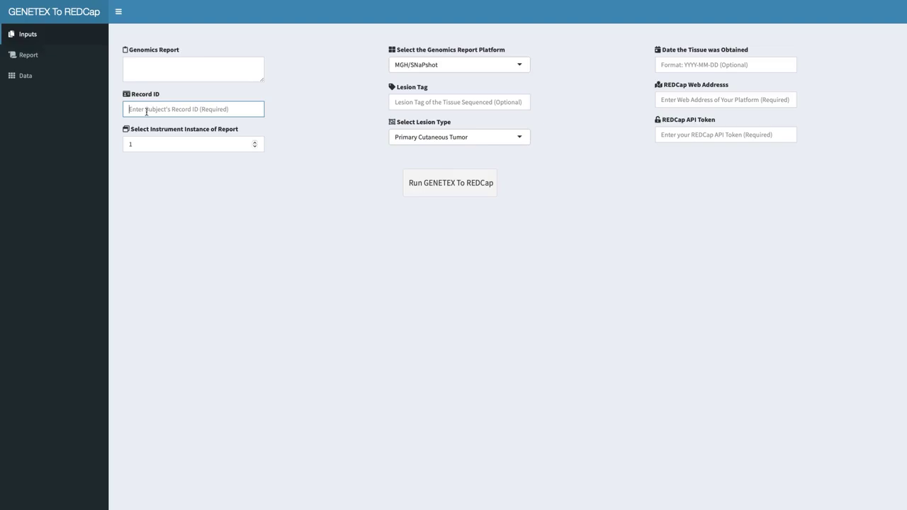
text(2)
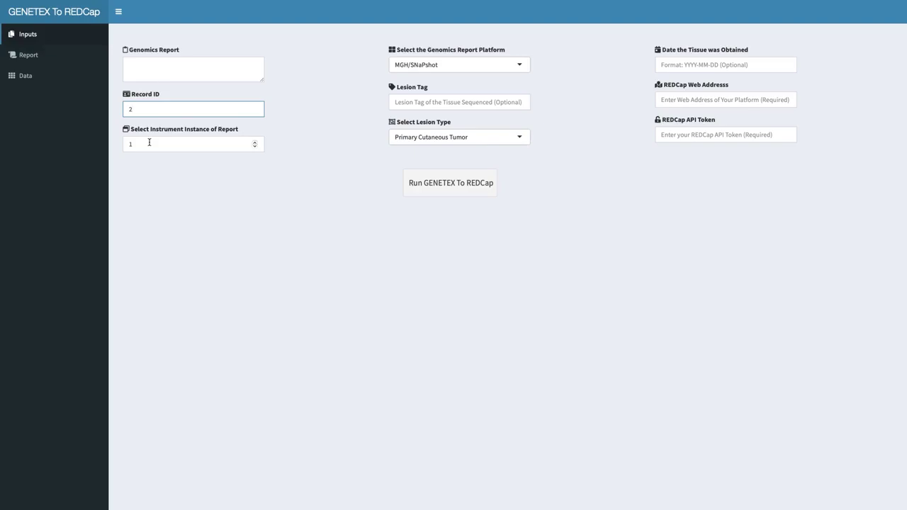
click(468, 66)
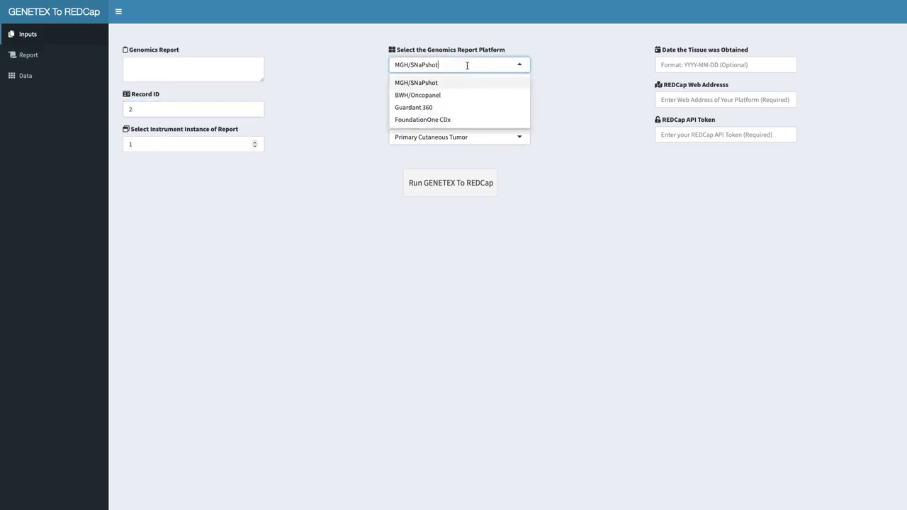
click(444, 100)
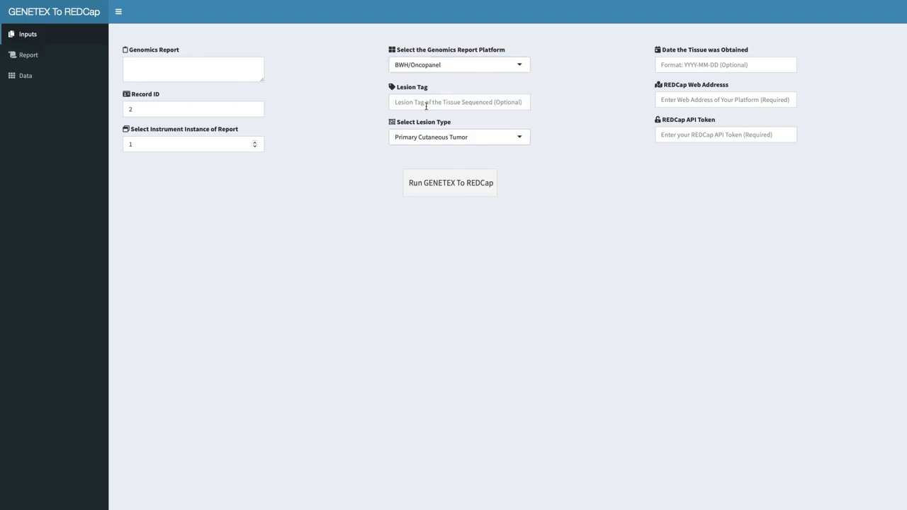
- Enter "Right Arm Primary" as the lesion tag and choose Primary Cutaneous Tumor as the lesion type
click(422, 105)
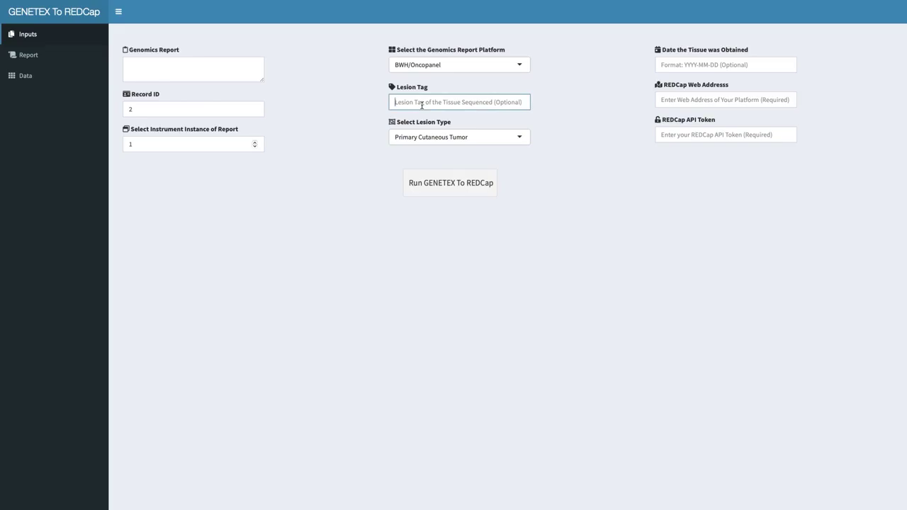
text(Right )
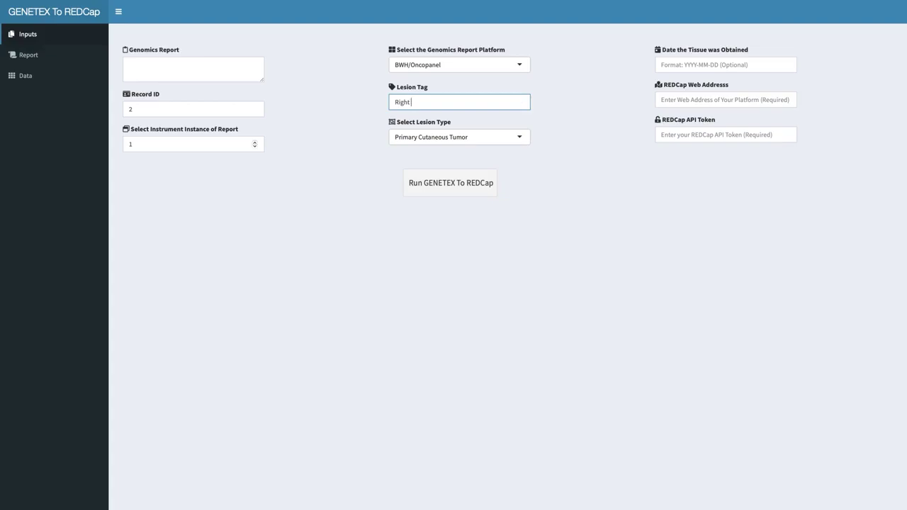
text(Arm Primary)
click(430, 138)
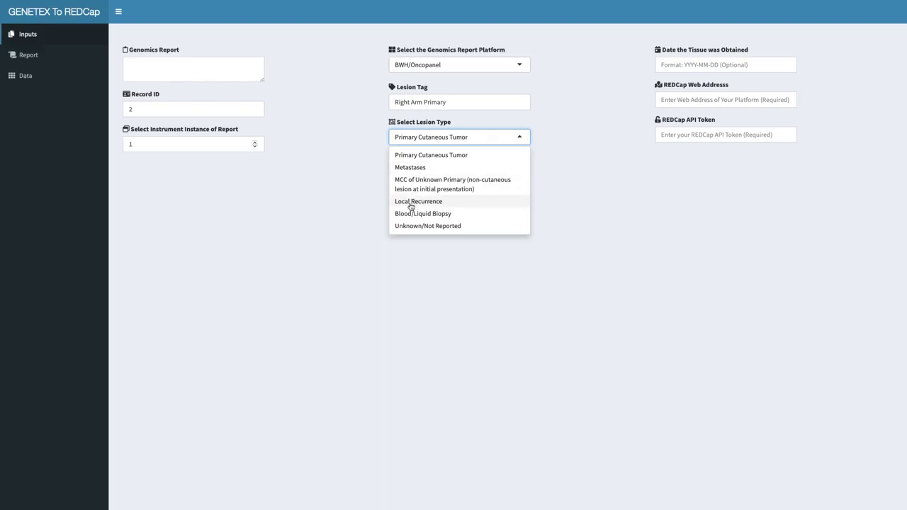
click(412, 158)
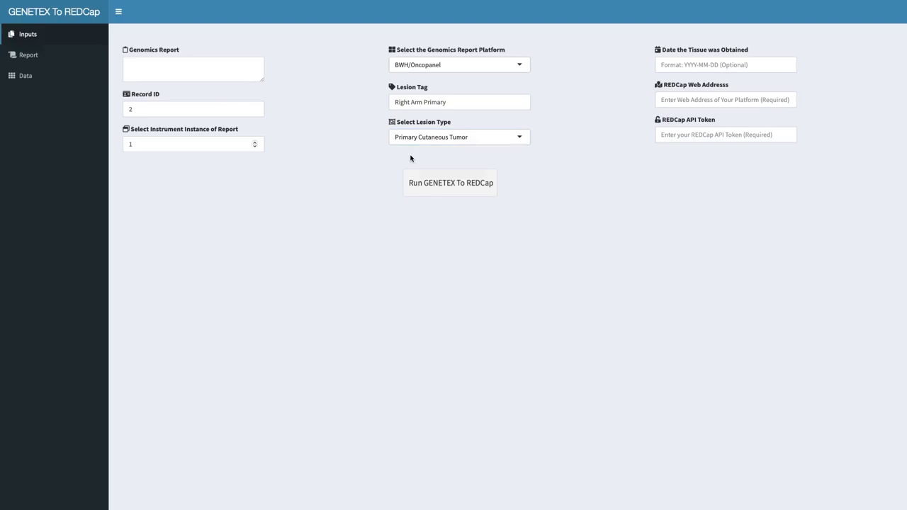
click(682, 65)
text(2021-01-01)
click(684, 102)
text(https://redcap.partners.org/redcap/api/)
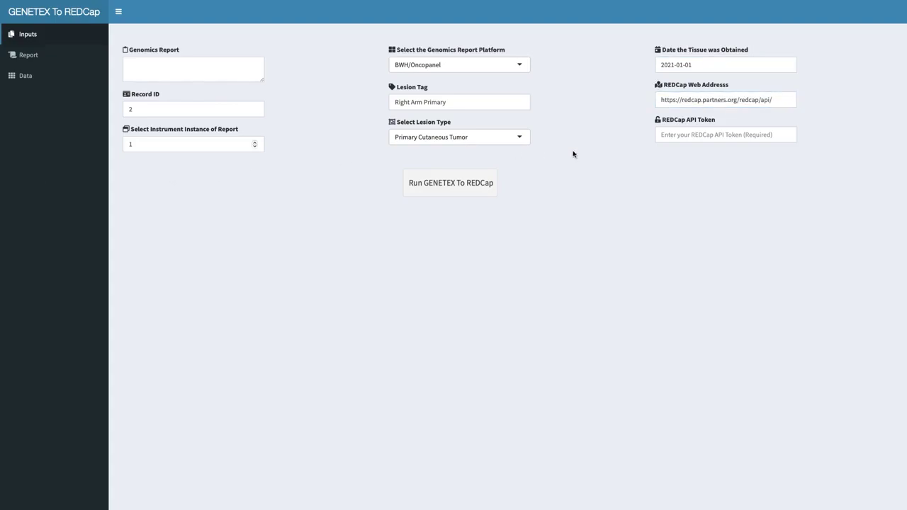
- Paste the REDCap API token and run GENETEX To REDCap with the completed inputs
click(679, 136)
key(super+v)
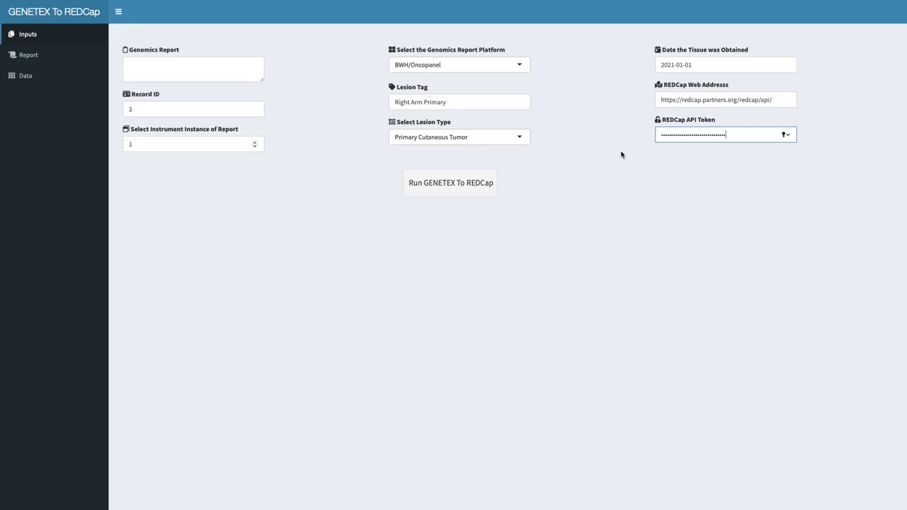
click(447, 191)
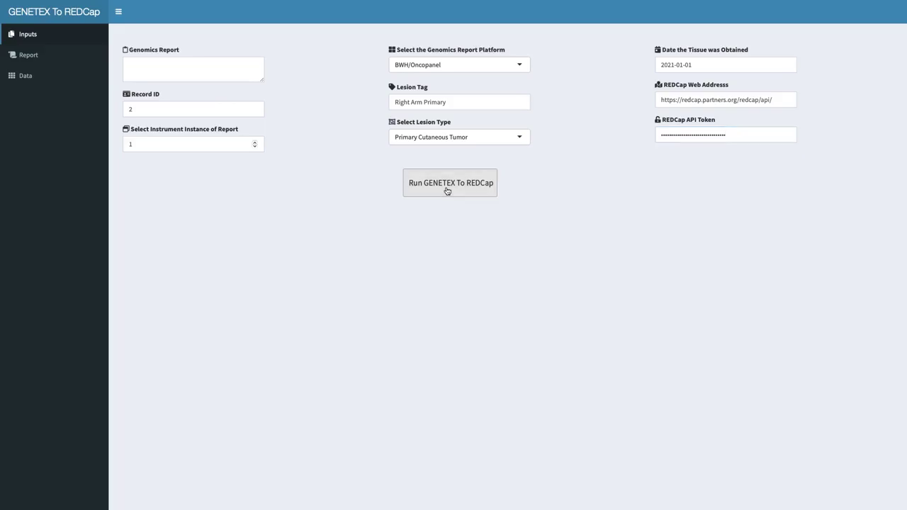
- Examine the submitted Oncopanel report text, from the mutational burden through the variants, copy number alterations and test information
click(27, 57)
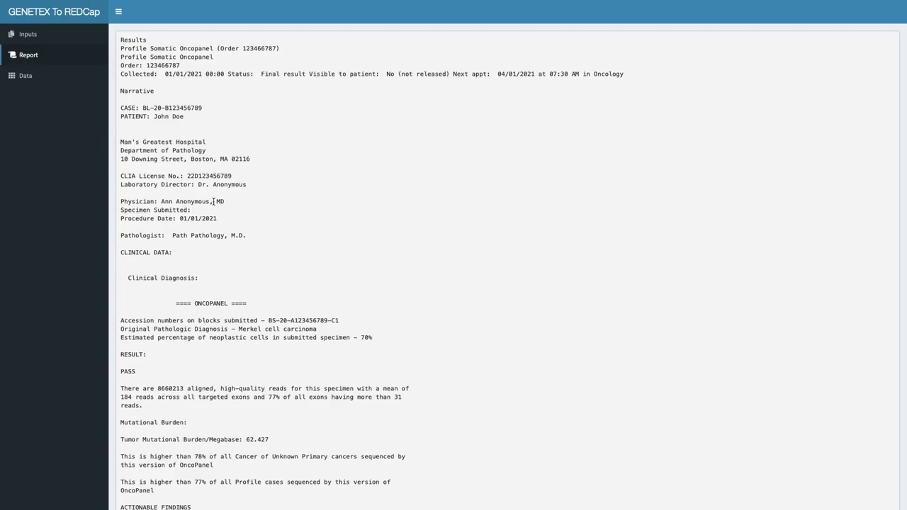
scroll(271, 274, down, 20)
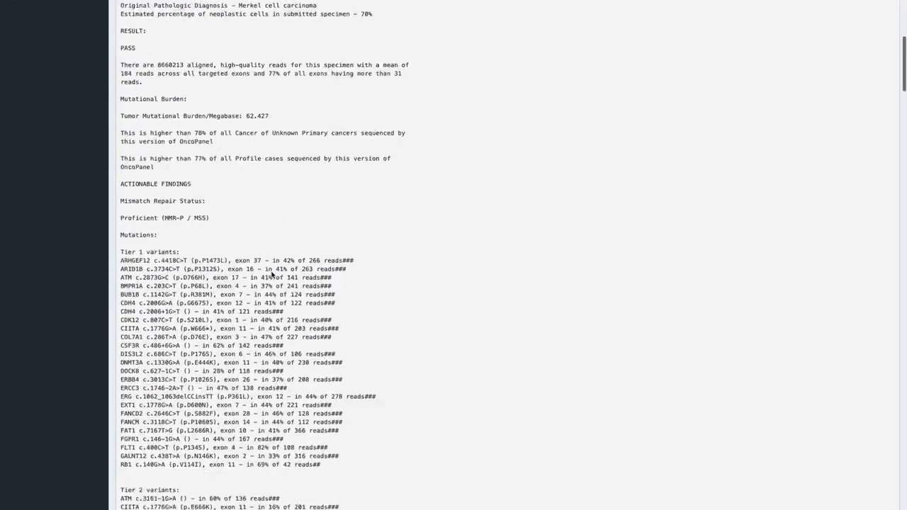
scroll(271, 275, down, 20)
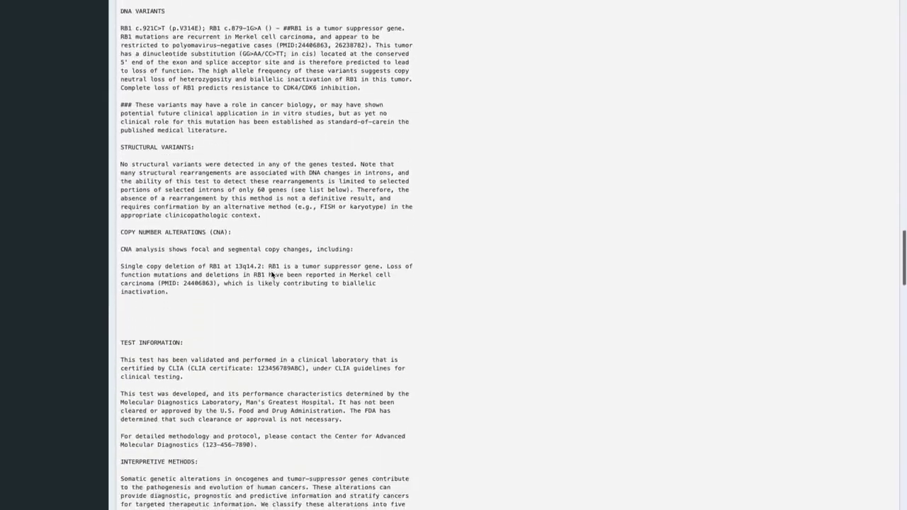
scroll(271, 274, down, 12)
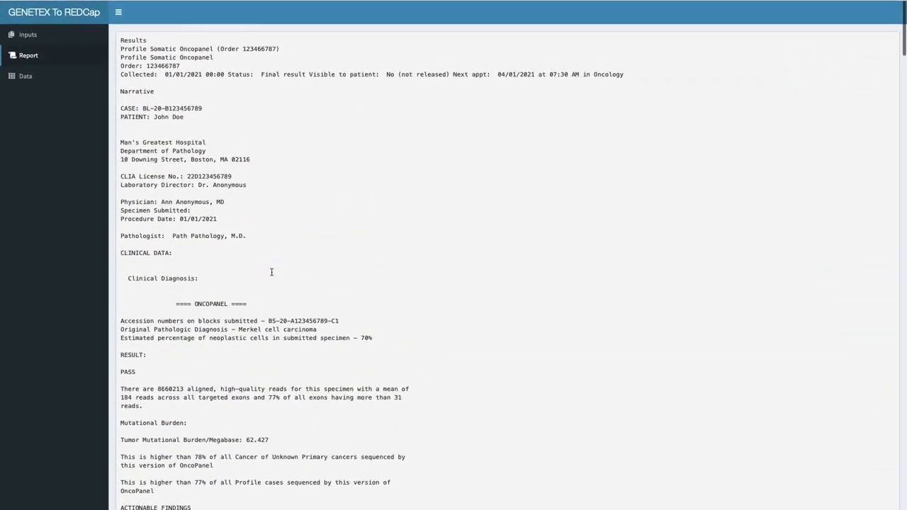
- Examine the table of extracted variables and results, including the mutation signature and gene variant entries
click(27, 76)
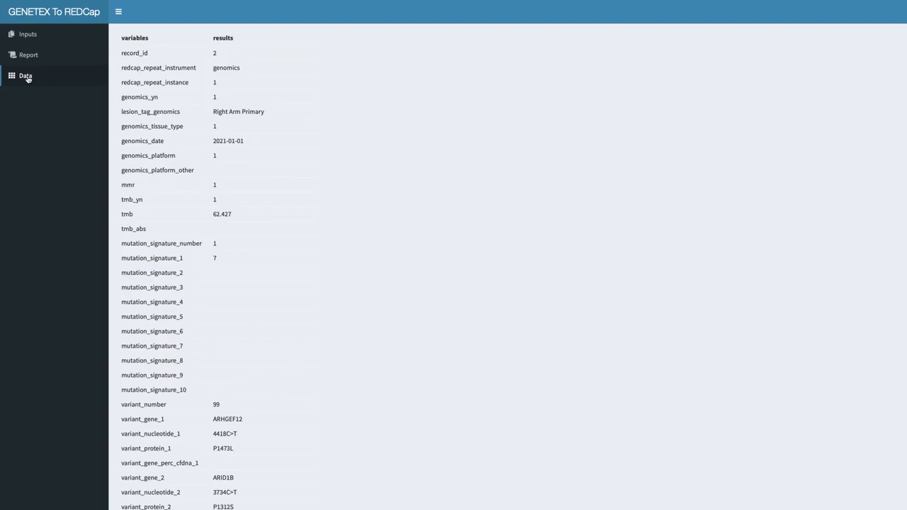
scroll(216, 391, down, 5)
scroll(218, 393, down, 5)
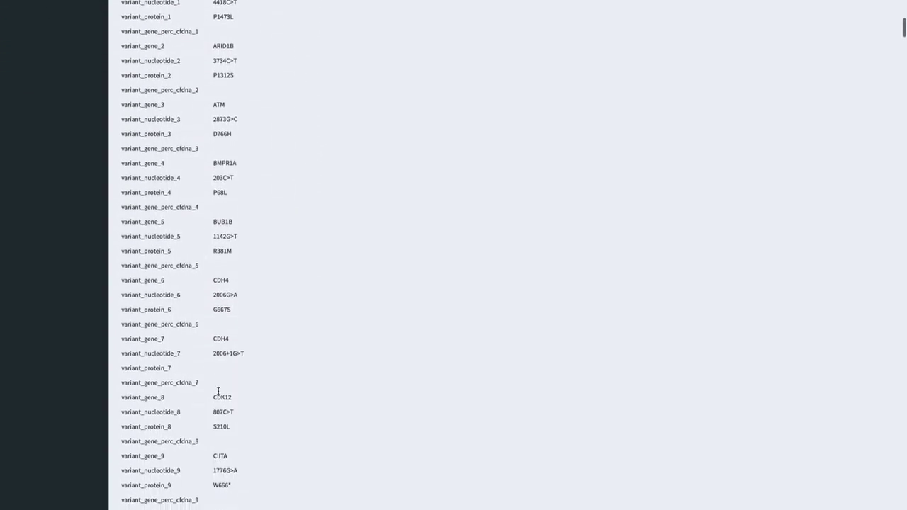
scroll(312, 414, down, 5)
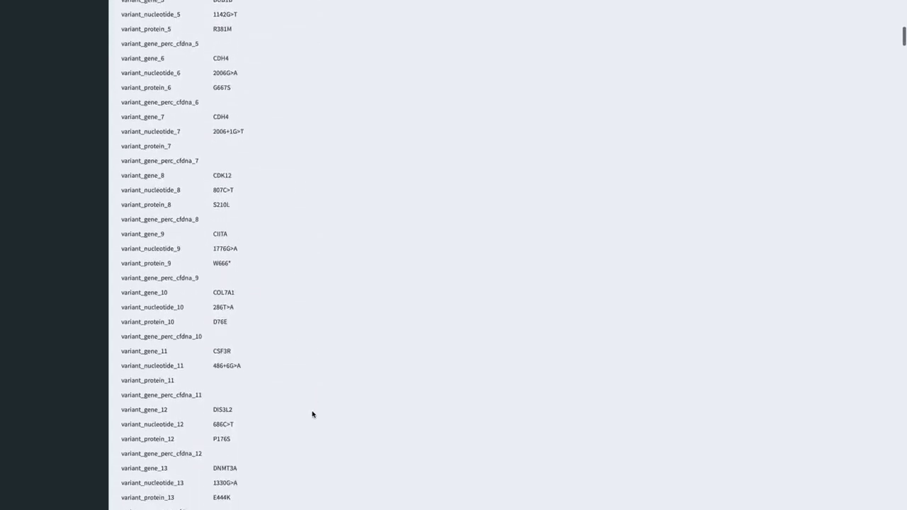
- Take the GENETEX browser window out of full screen and place the oncopanel_sample_report.txt window from TextEdit beside it
key(super+Tab)
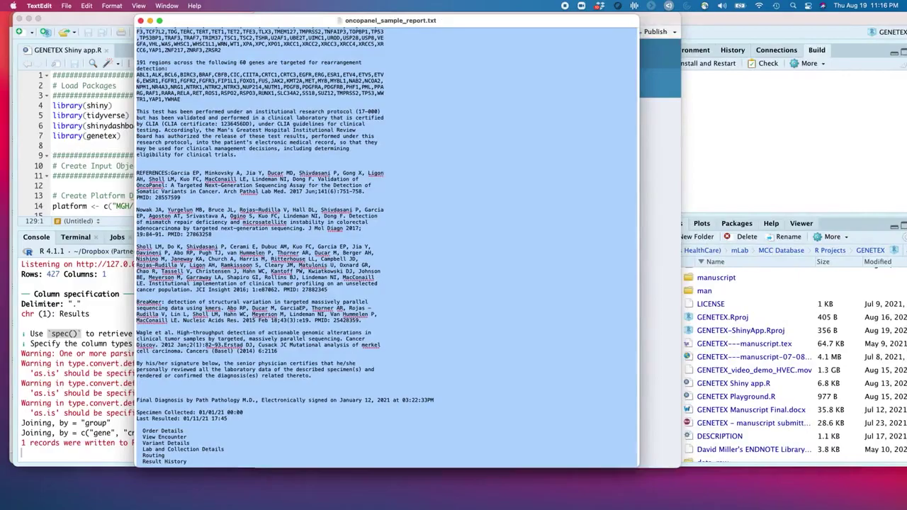
click(202, 333)
scroll(213, 328, down, 15)
scroll(213, 328, up, 10)
key(super+Tab)
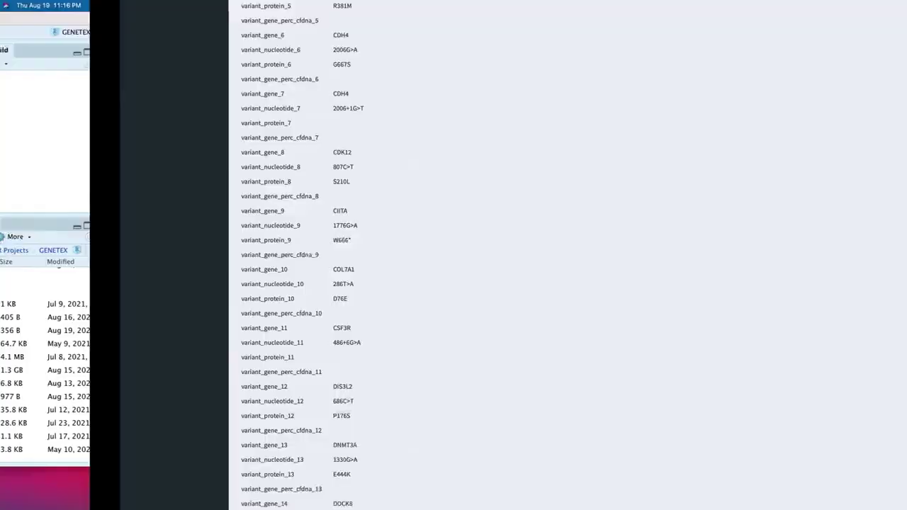
key(ctrl+super+f)
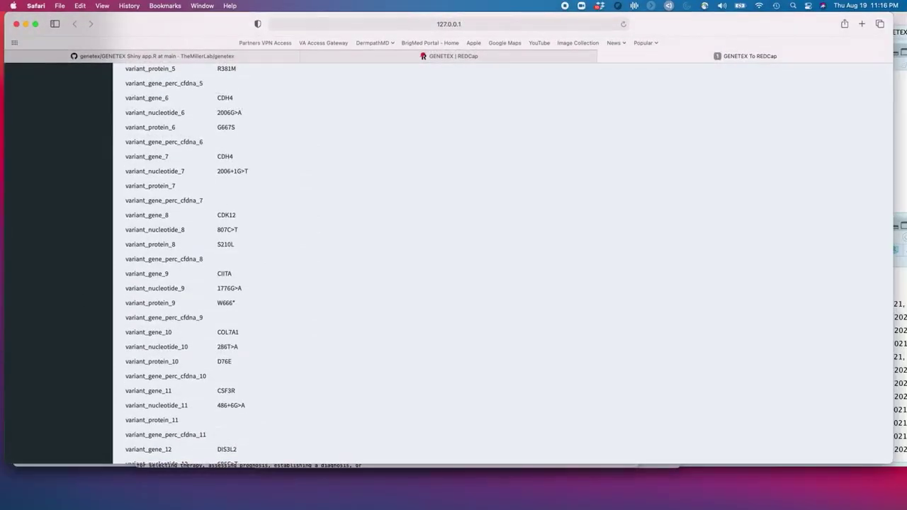
key(super+Tab)
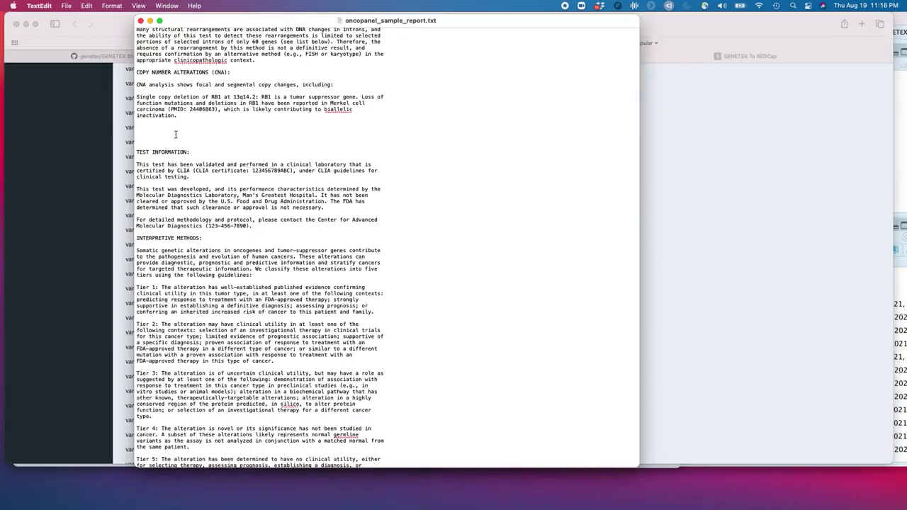
key(ctrl+alt+Right)
- Compare the mutational signature and variants in the sample report with the extracted data in the browser
scroll(511, 257, up, 15)
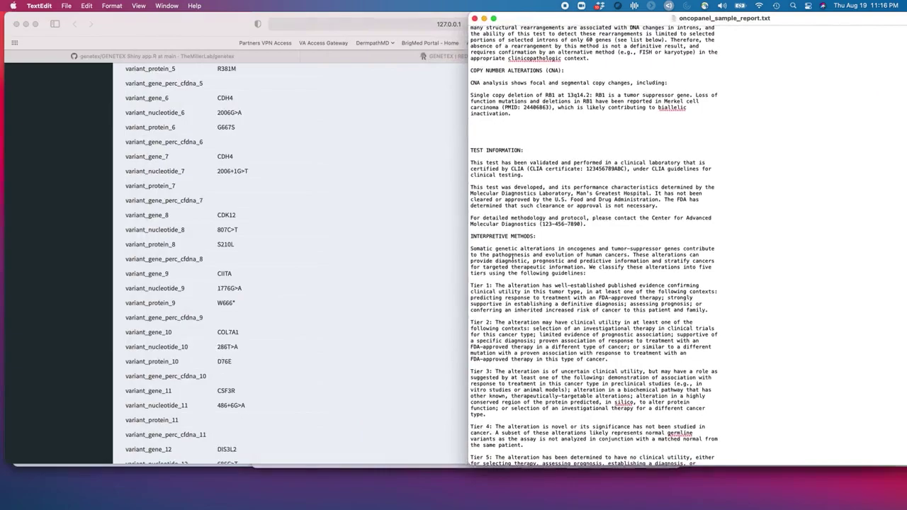
scroll(511, 257, up, 10)
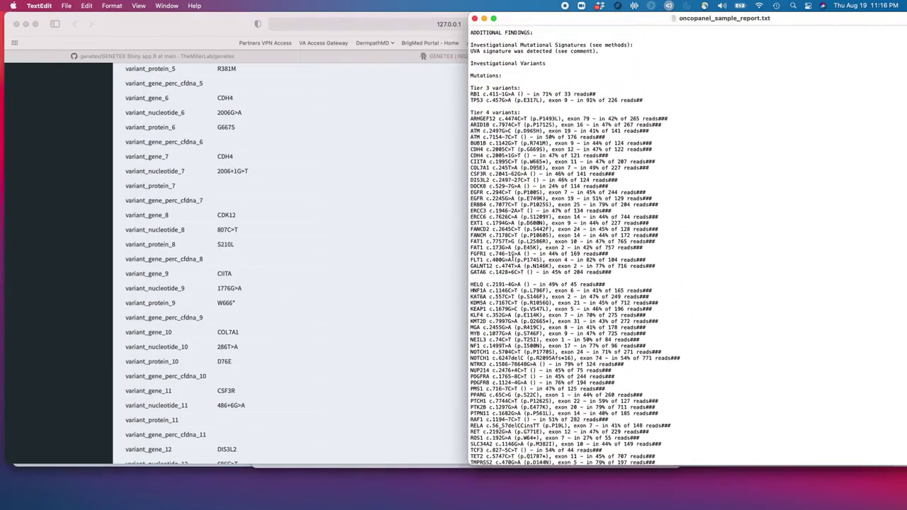
scroll(295, 259, up, 5)
scroll(296, 259, up, 5)
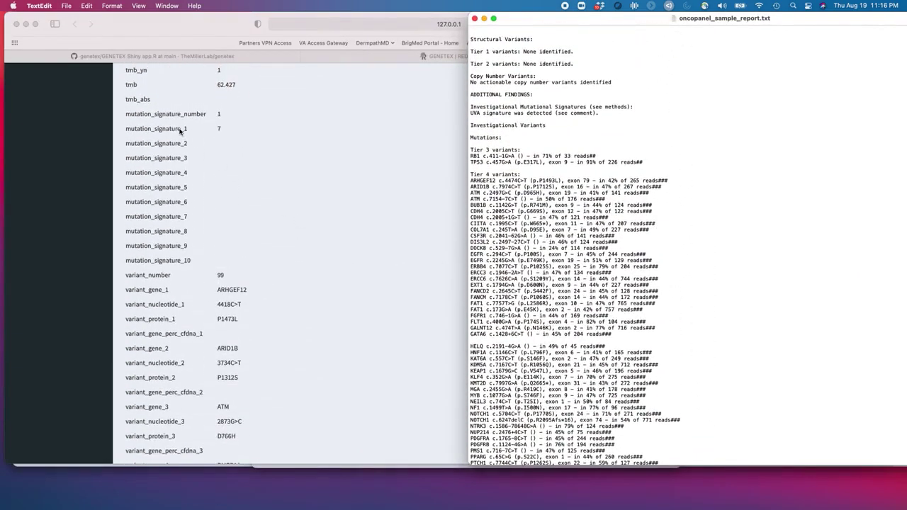
- Switch to the GENETEX REDCap project, reload the Record Status Dashboard and open Genomics instance 1 of record 2
click(402, 61)
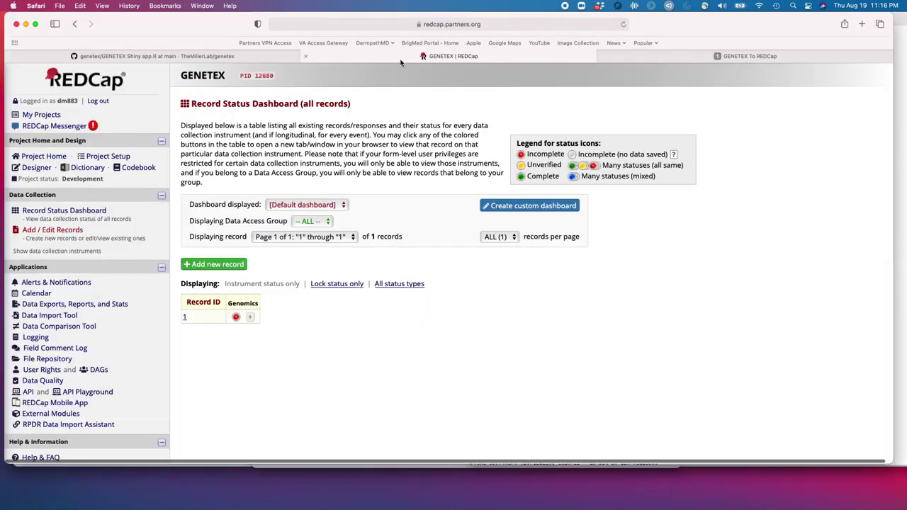
click(623, 24)
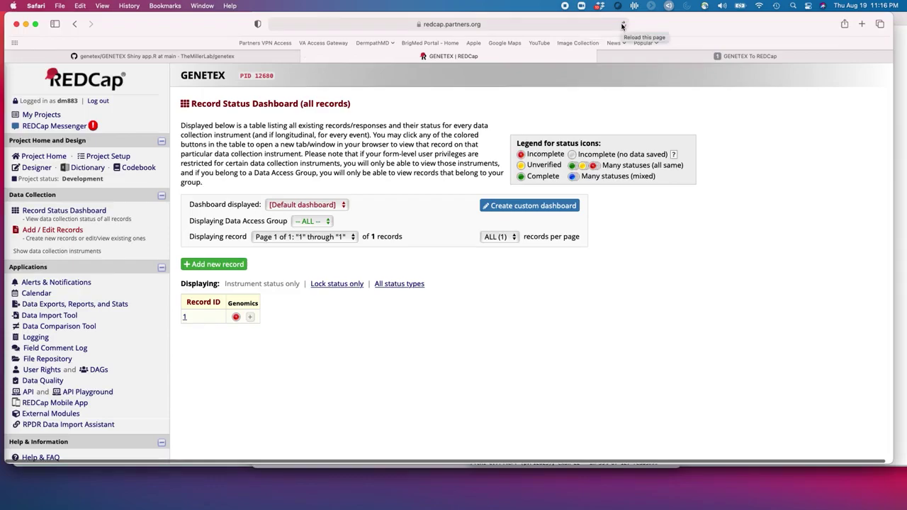
click(623, 25)
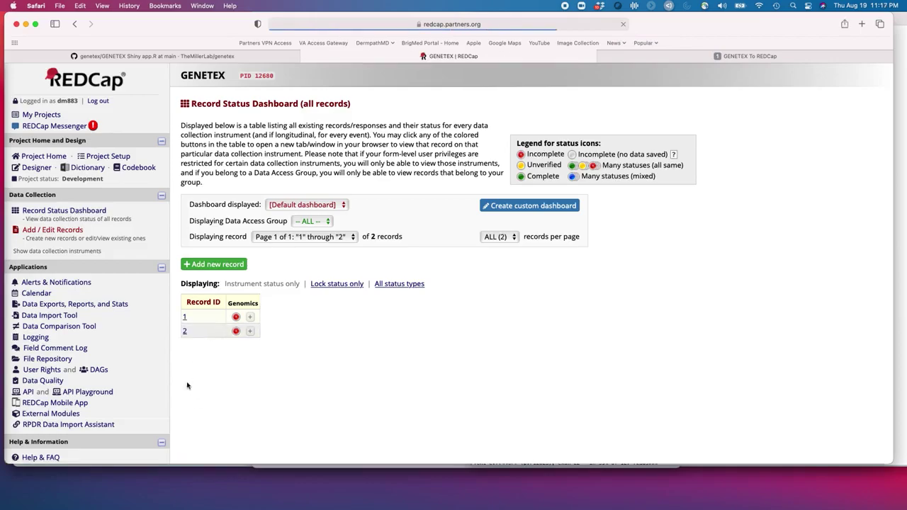
click(184, 331)
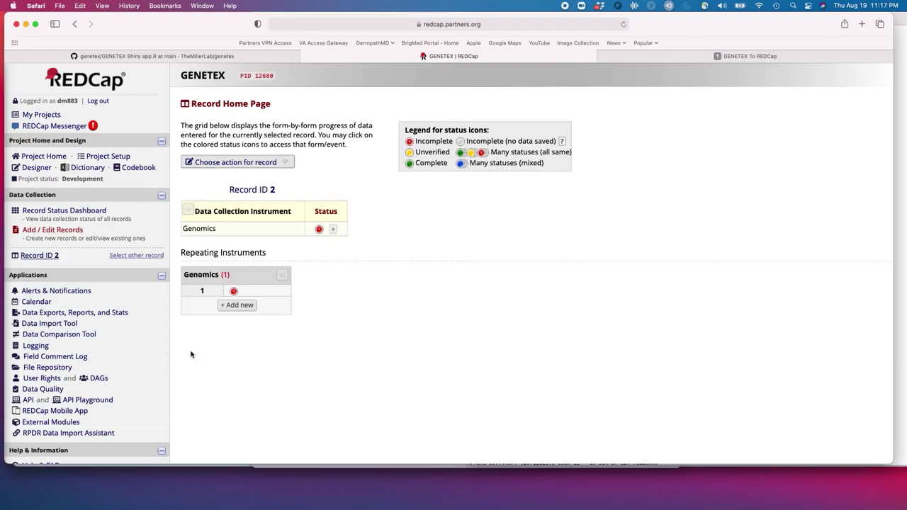
click(234, 291)
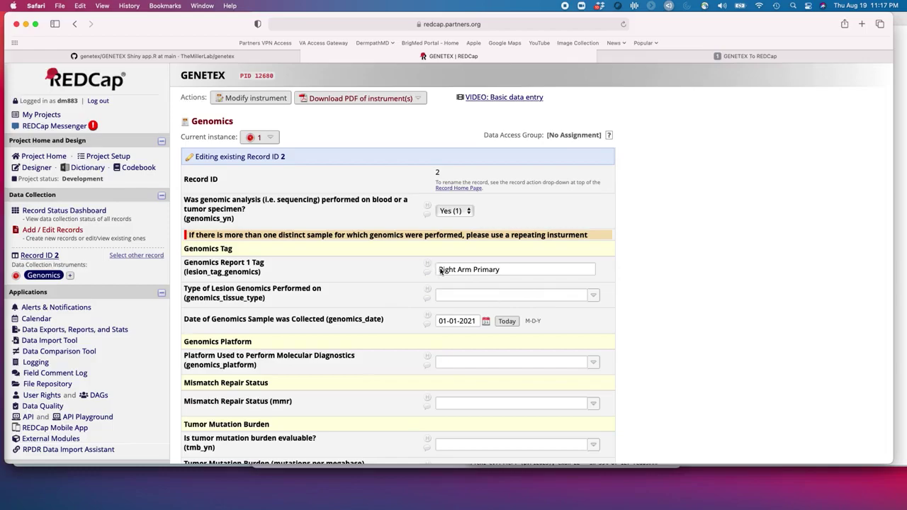
- Check record 2's imported genomics fields, from the lesion tag through the gene and copy number variants, and save and exit the form
scroll(420, 345, down, 1)
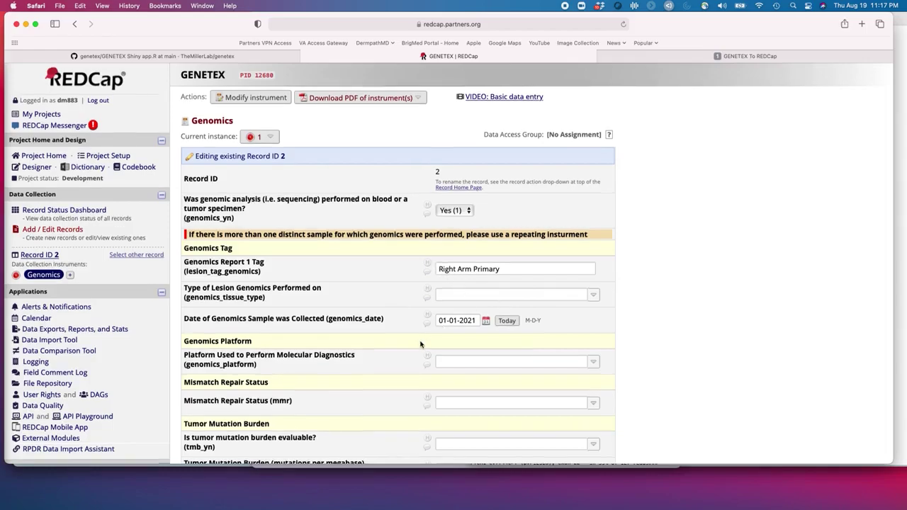
scroll(421, 344, down, 5)
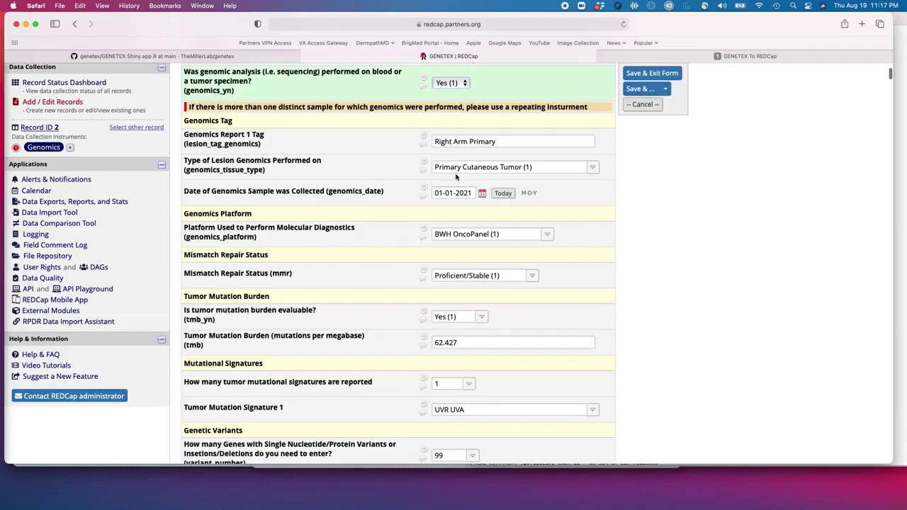
scroll(682, 358, down, 6)
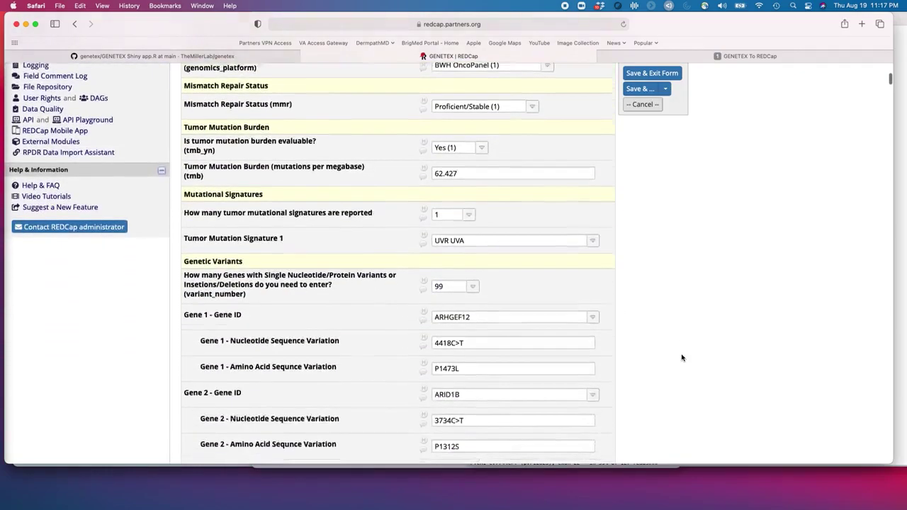
scroll(682, 358, down, 3)
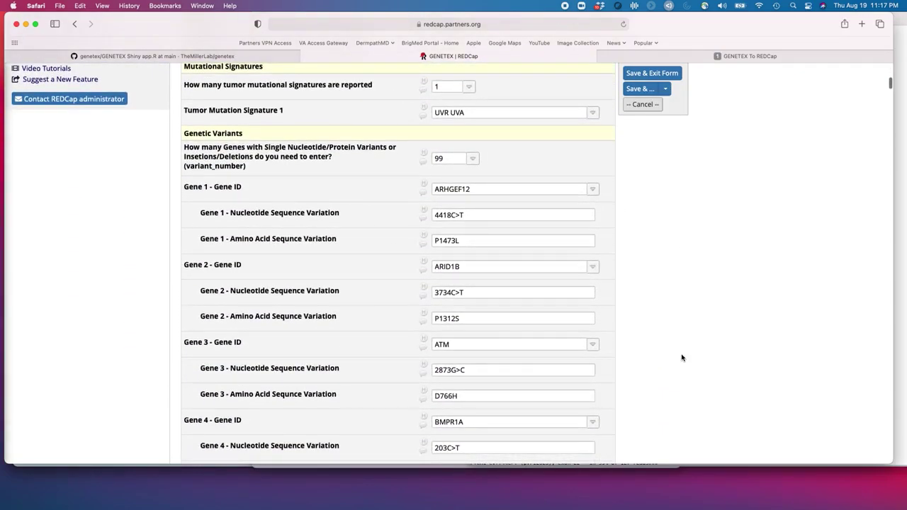
scroll(682, 358, down, 1)
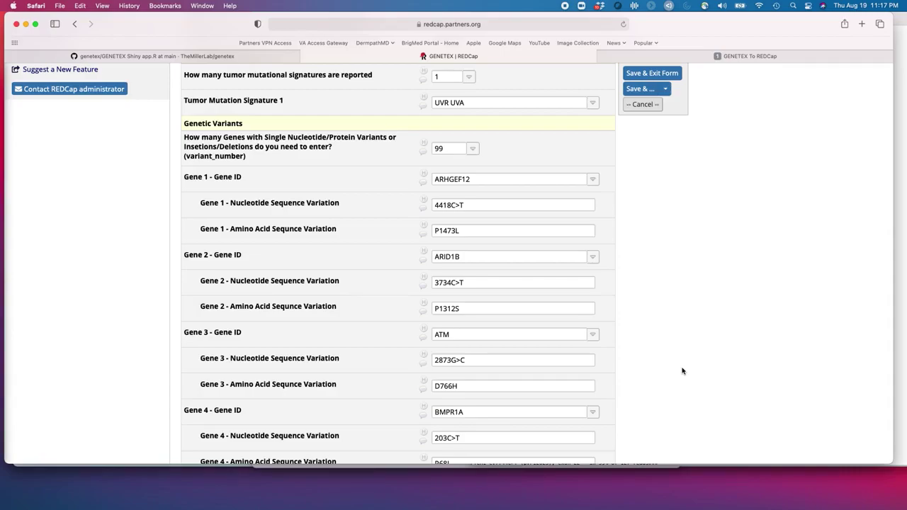
scroll(683, 370, down, 20)
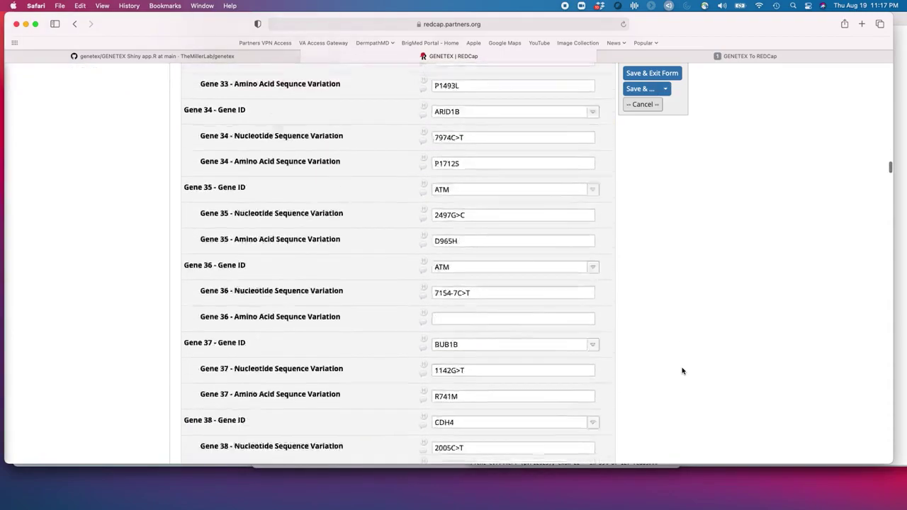
scroll(683, 370, down, 20)
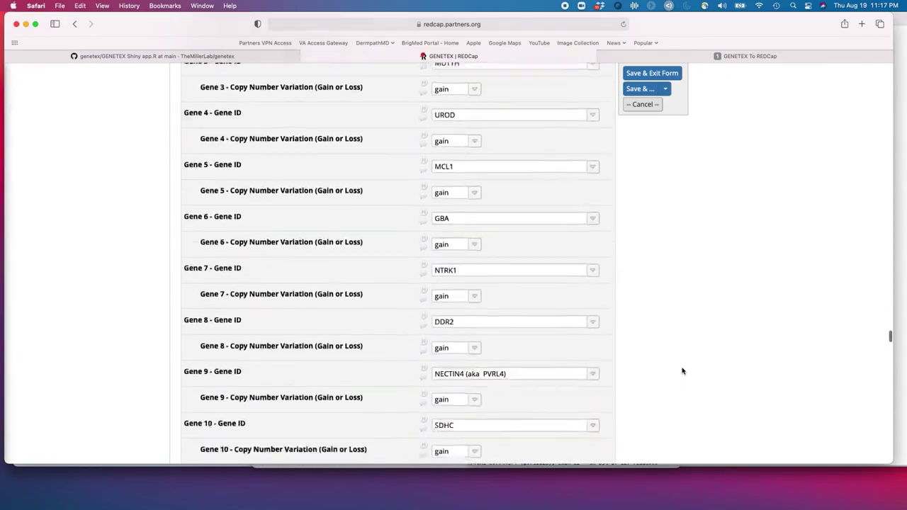
scroll(682, 370, down, 20)
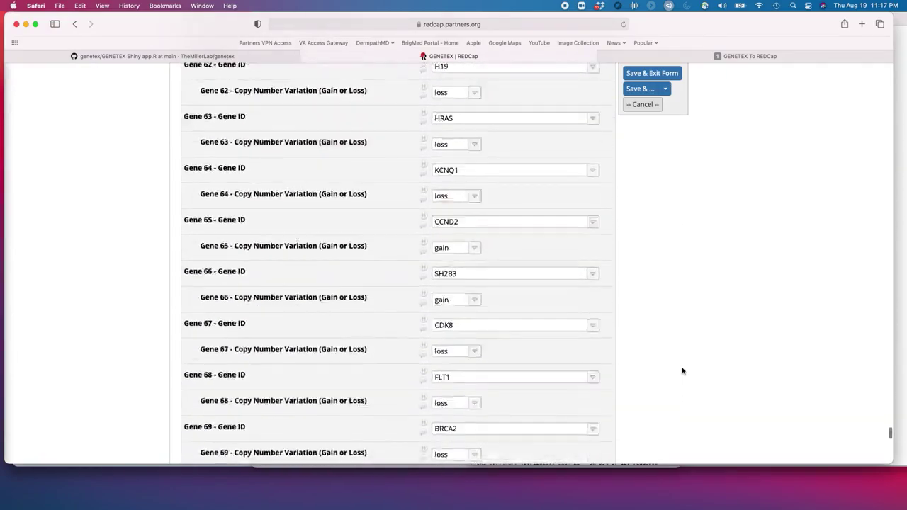
click(464, 312)
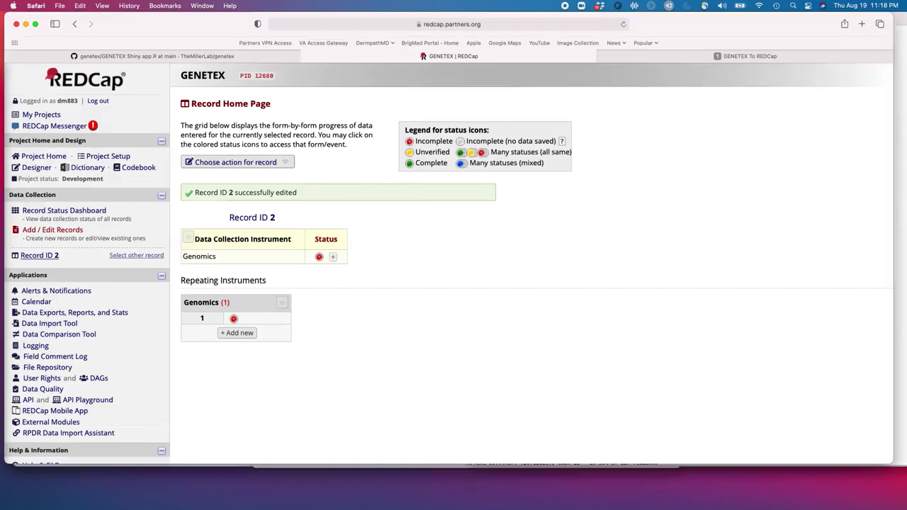
- Switch to the GENETEX R Medicine Talk presentation in PowerPoint and start the slide show from slide 22, GENETEX Performance
key(super+Tab)
click(46, 320)
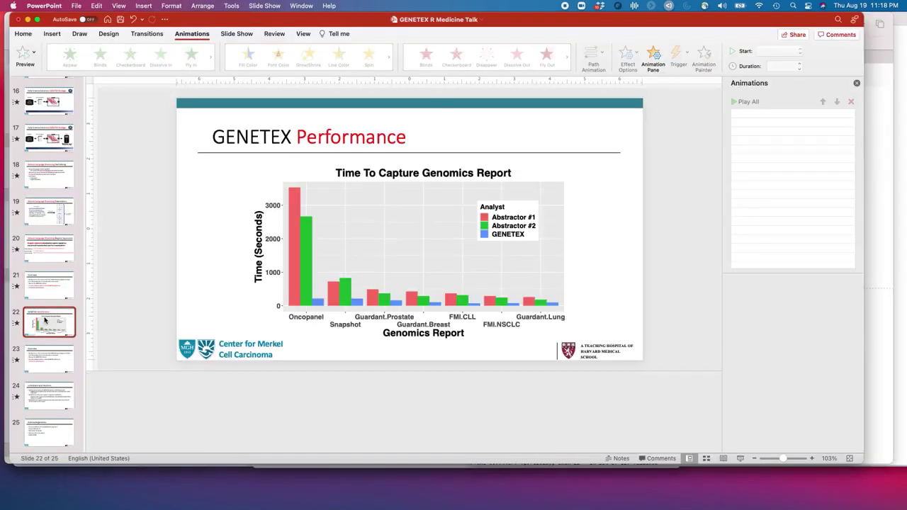
click(741, 458)
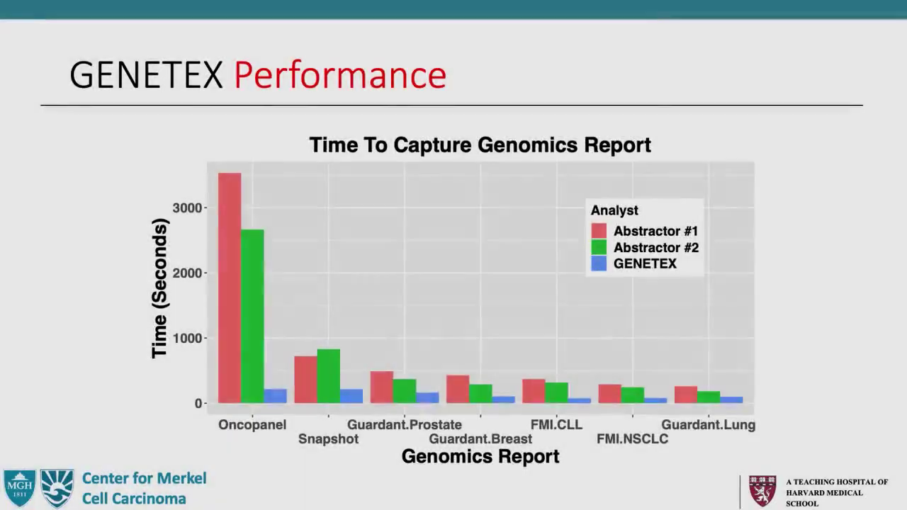